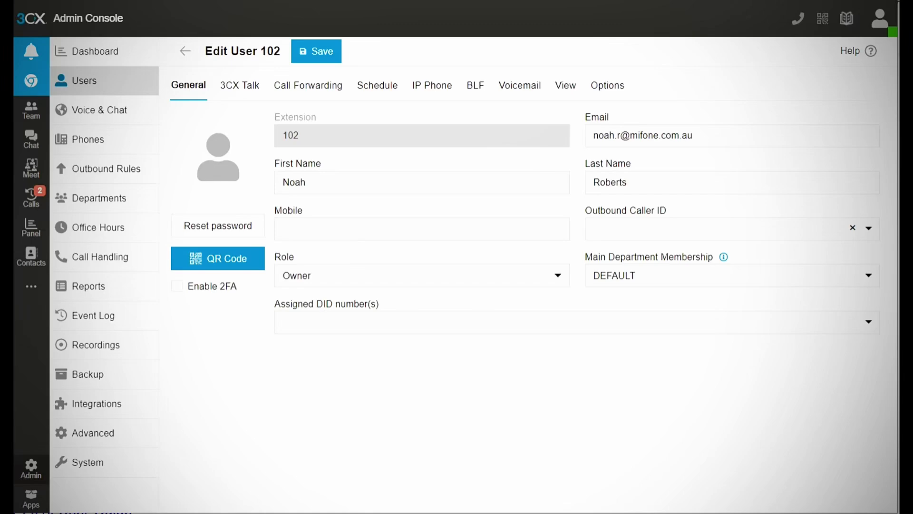
Step: Start a phone setup for user 102: GrandStream GRP-2613 with MAC 0015659EB4EE
click(436, 92)
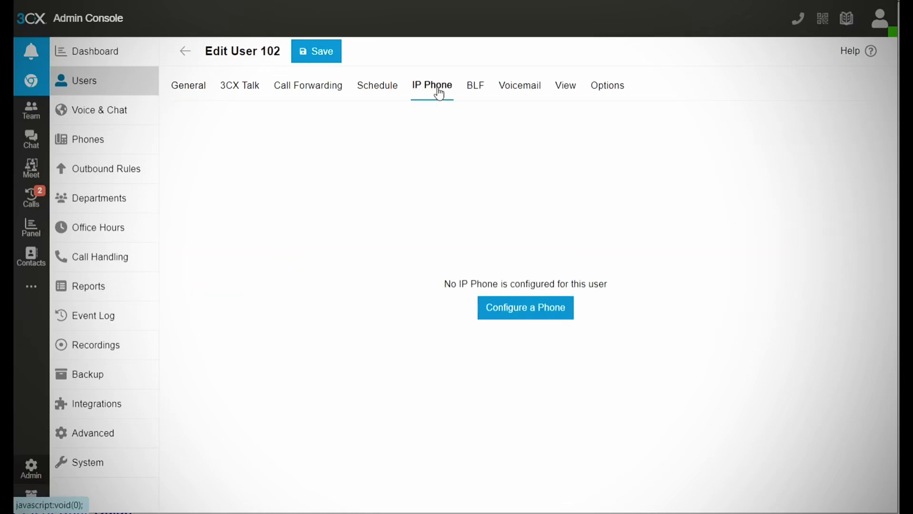
click(512, 315)
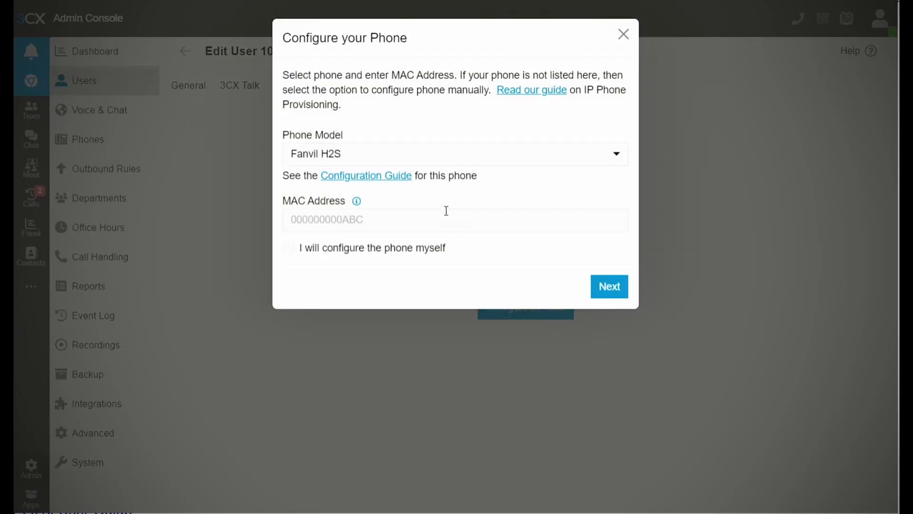
click(432, 156)
scroll(422, 251, down, 2)
scroll(422, 251, down, 5)
scroll(423, 252, down, 5)
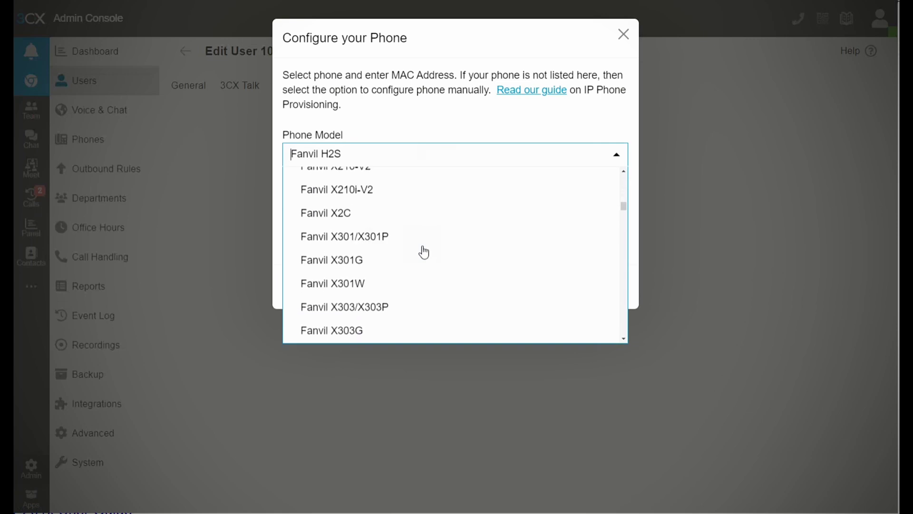
scroll(423, 252, down, 5)
scroll(423, 251, down, 5)
scroll(424, 251, down, 5)
scroll(423, 251, down, 2)
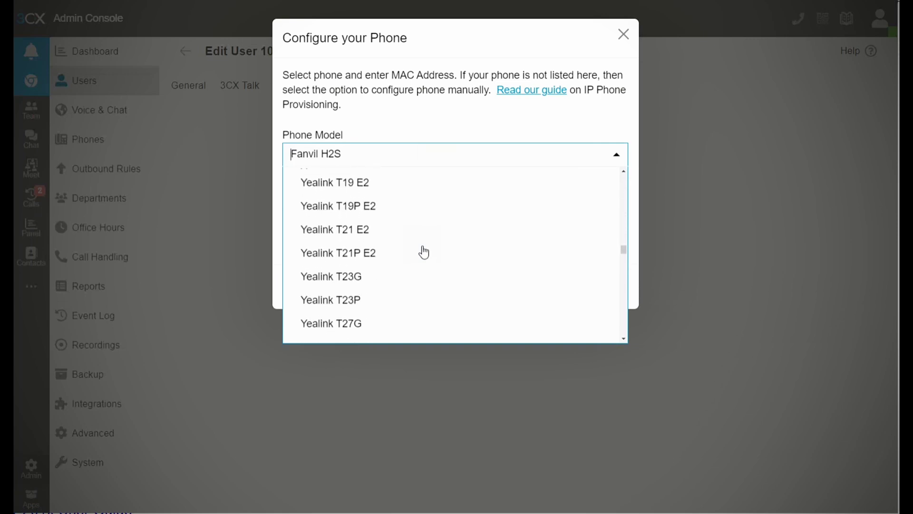
scroll(422, 252, down, 5)
scroll(424, 251, down, 5)
scroll(423, 251, down, 4)
scroll(423, 251, down, 2)
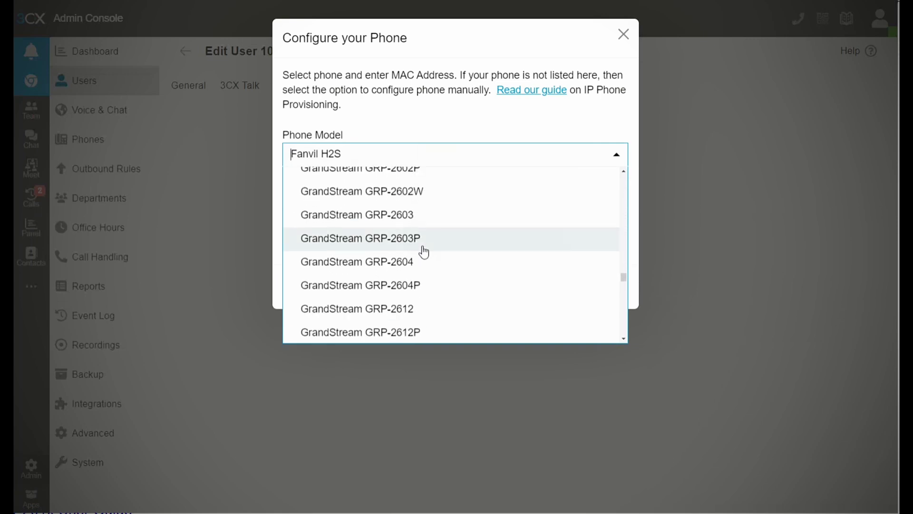
scroll(423, 252, down, 1)
scroll(423, 252, down, 1)
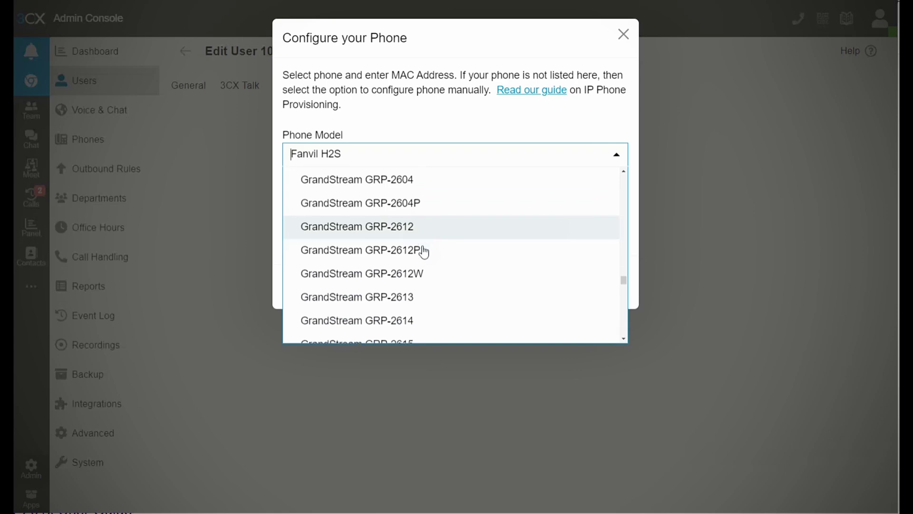
click(421, 241)
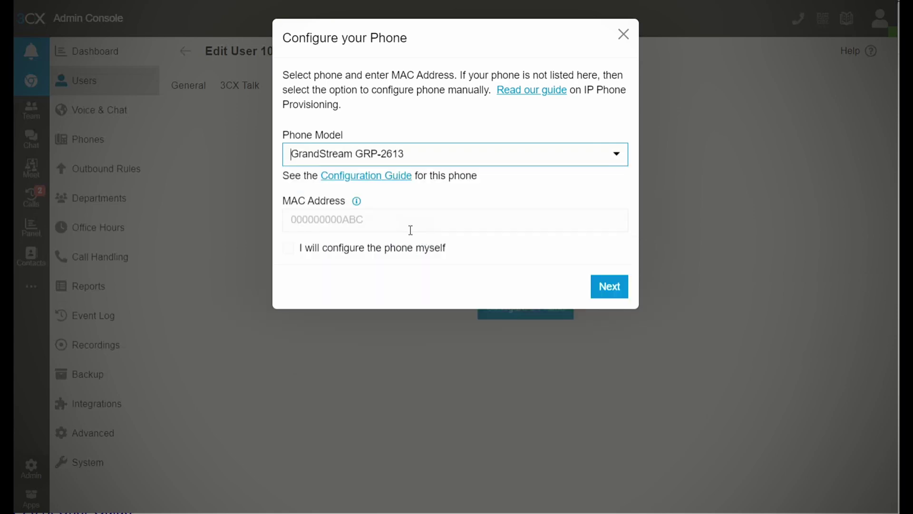
click(410, 228)
text(0015659EB4EE)
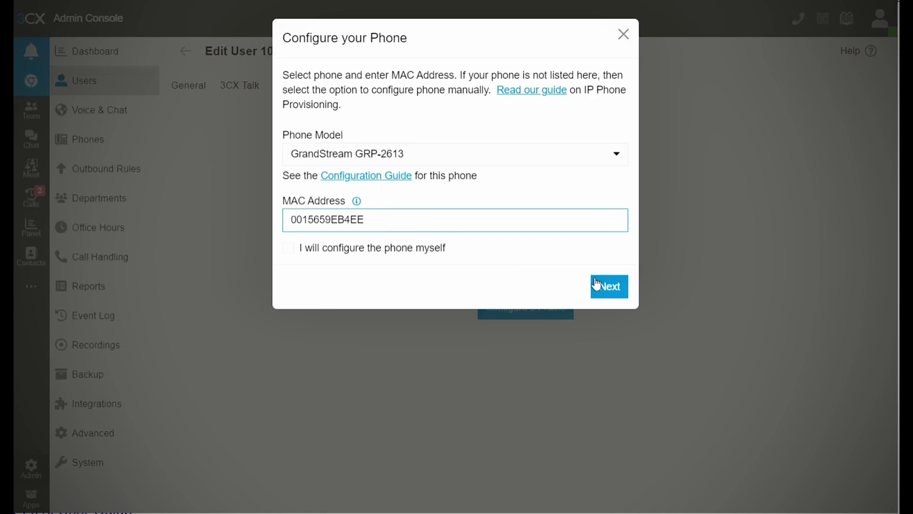
Step: Route the GRP-2613 through SBC620308 and add it to user 102
click(597, 284)
click(446, 99)
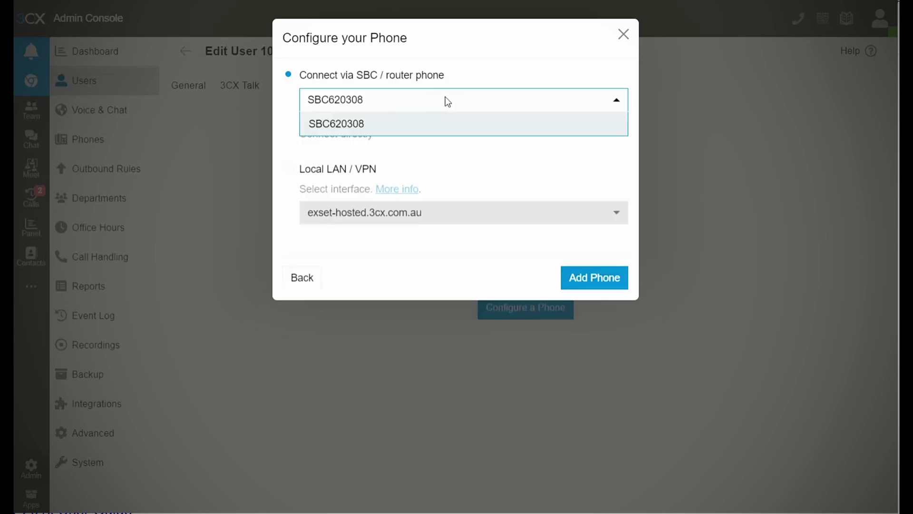
click(576, 277)
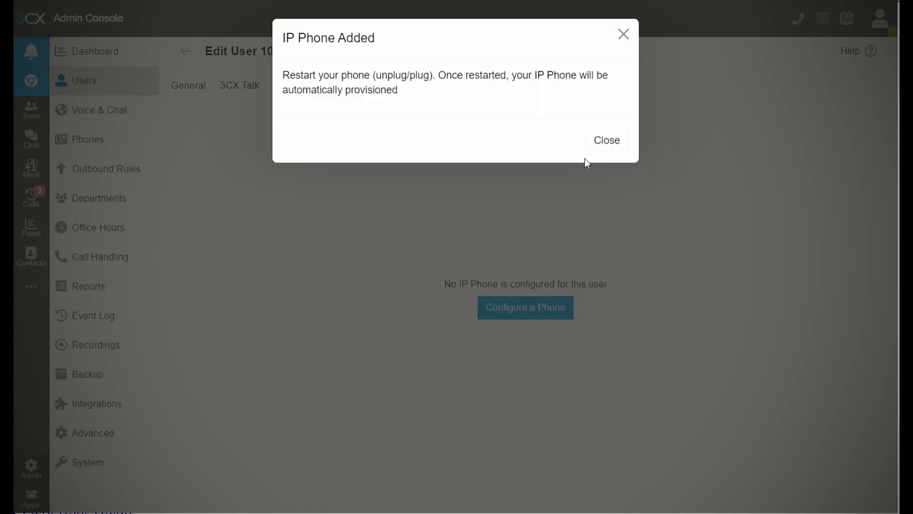
click(596, 141)
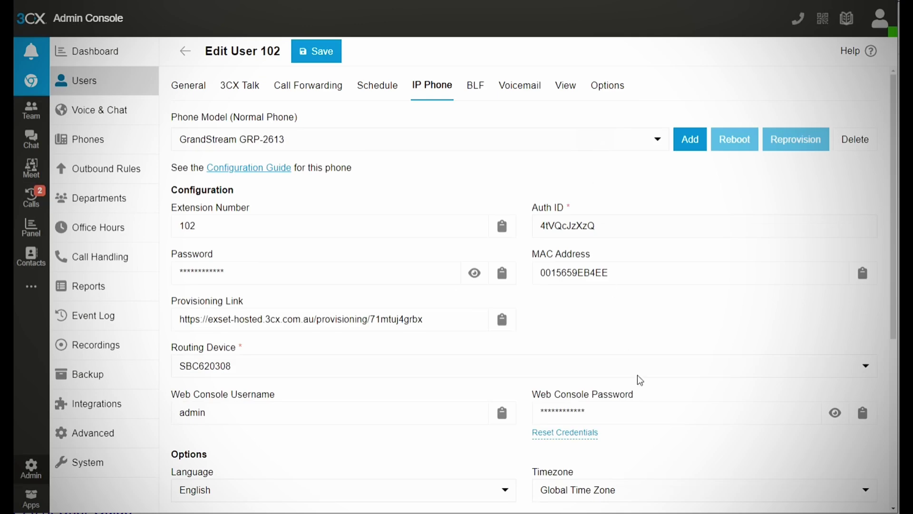